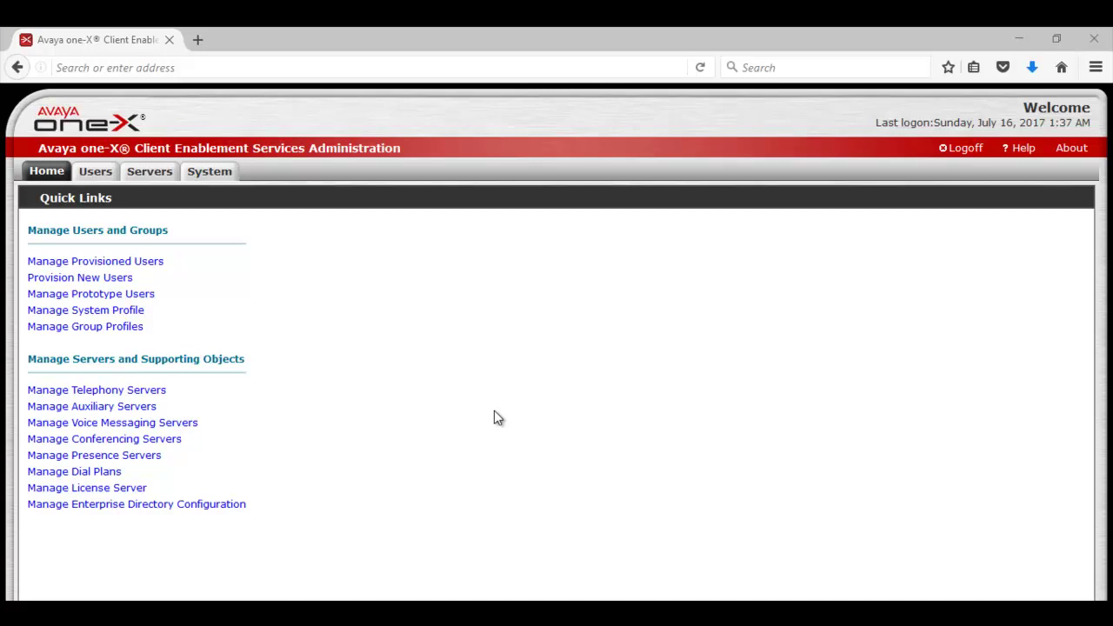
Step: Extract the root certificate for 1xces.aosmkm.com from the Presence servers page and save the pem file
{"action": "left_click", "coordinate": [150, 172]}
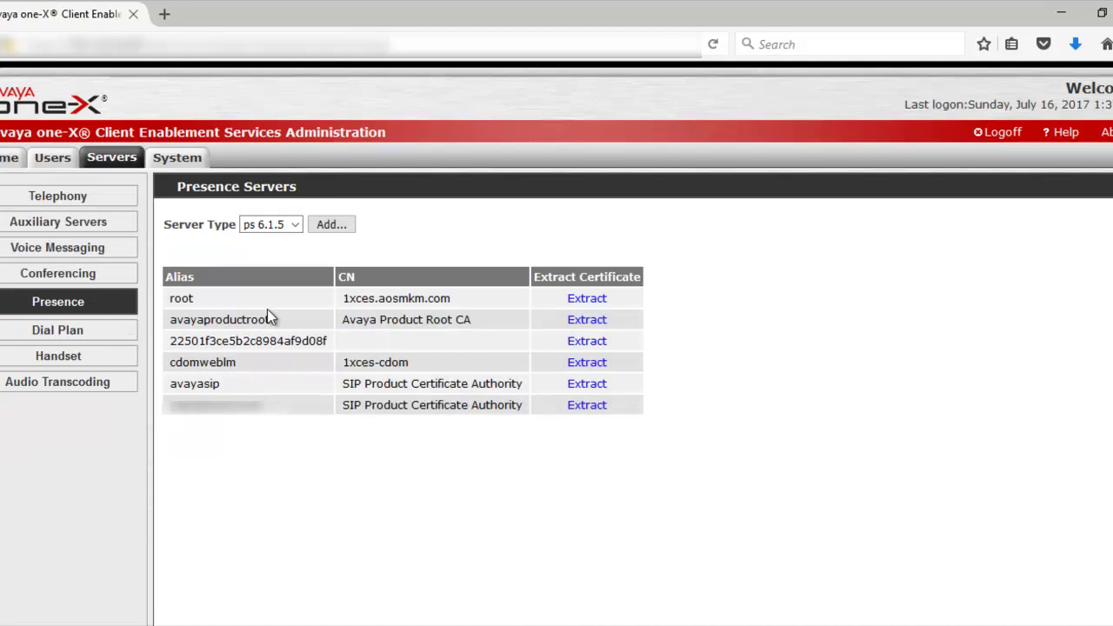
{"action": "left_click", "coordinate": [587, 299]}
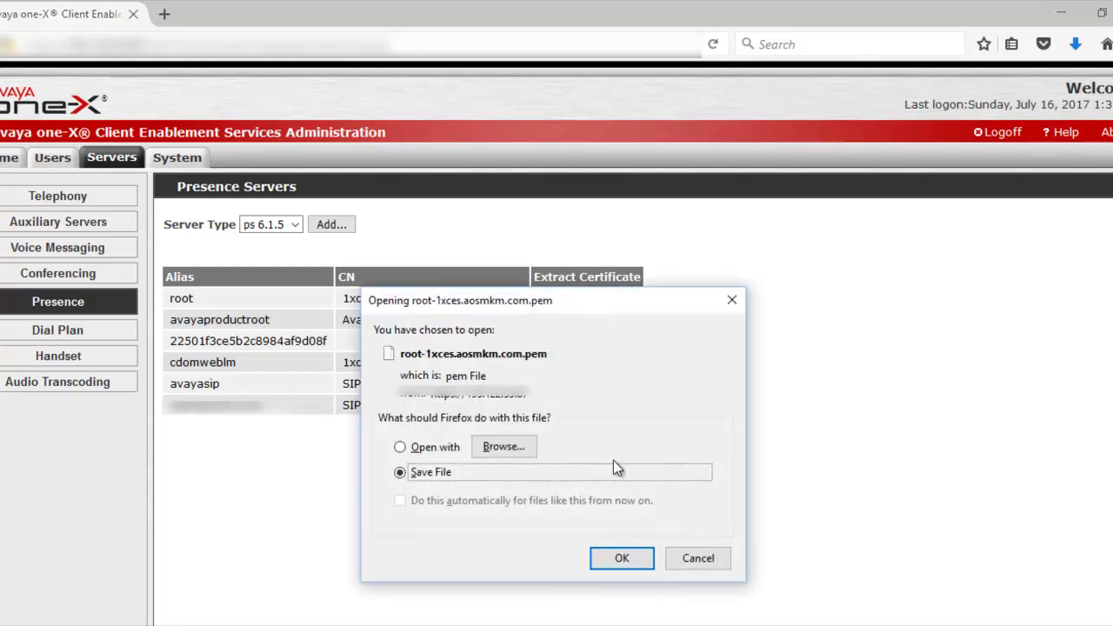
{"action": "left_click", "coordinate": [610, 561]}
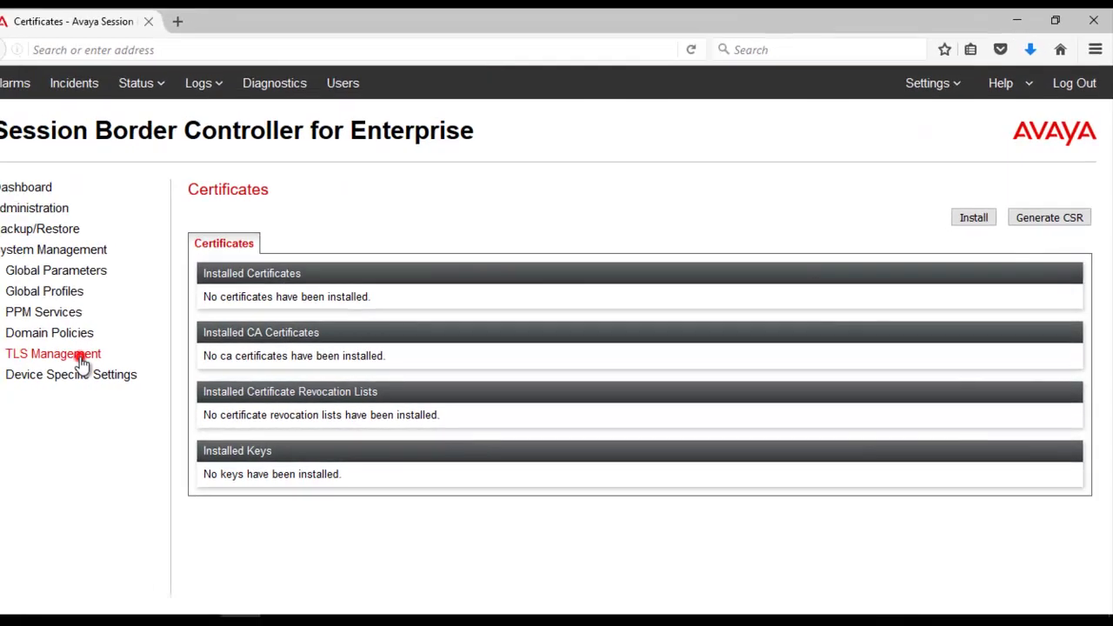
Step: In Session Border Controller for Enterprise, set up a TLS CA certificate installation named CESroot that allows a weak certificate/key
{"action": "left_click", "coordinate": [35, 354]}
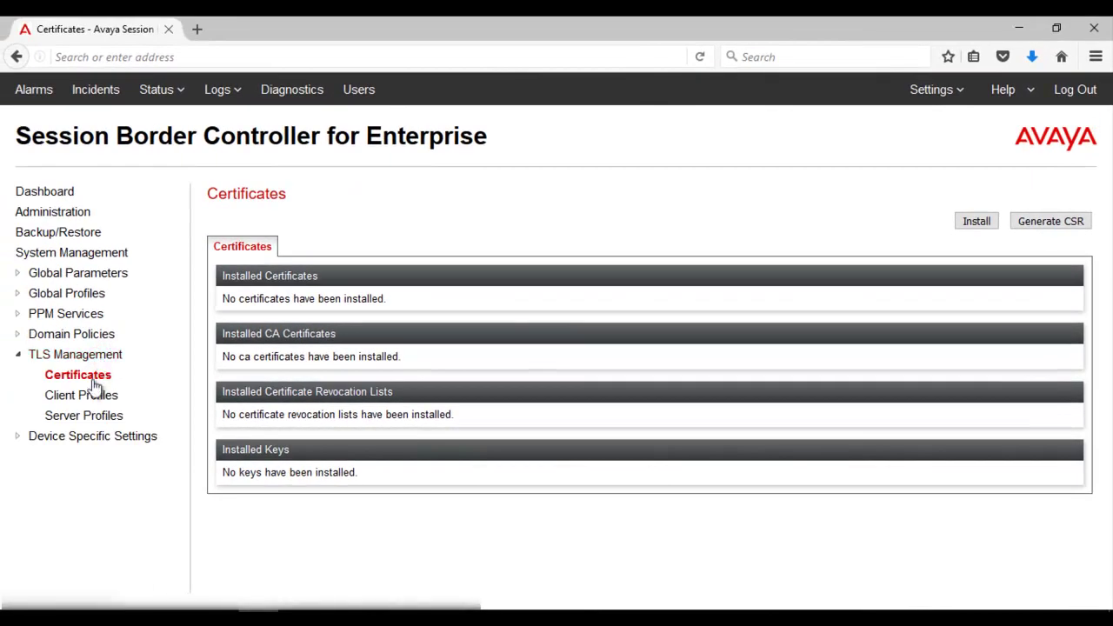
{"action": "left_click", "coordinate": [94, 380]}
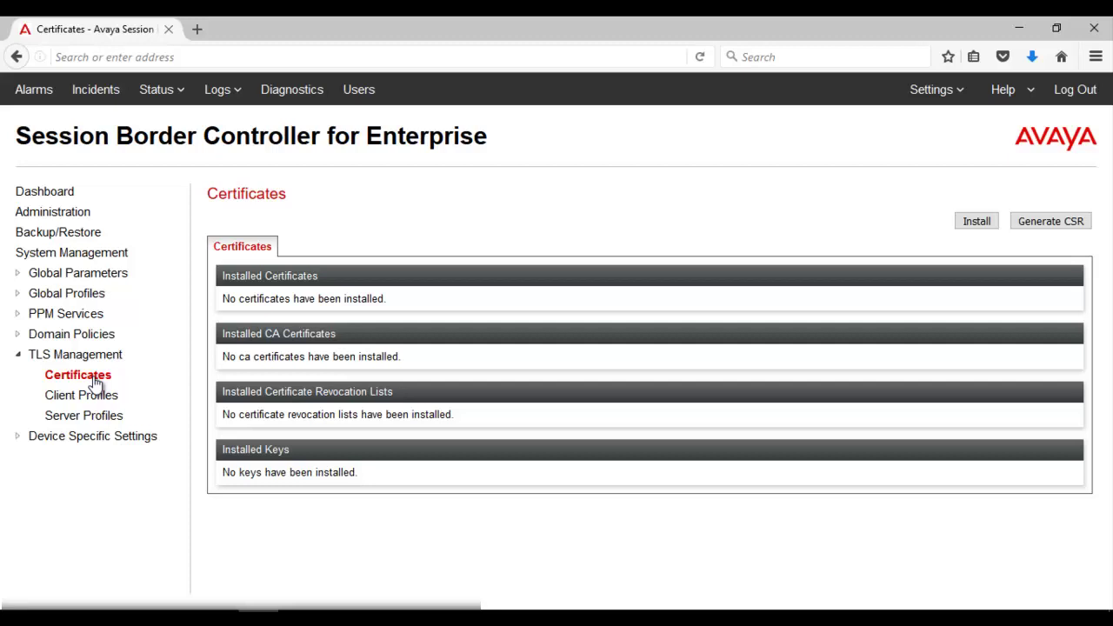
{"action": "left_click", "coordinate": [970, 223]}
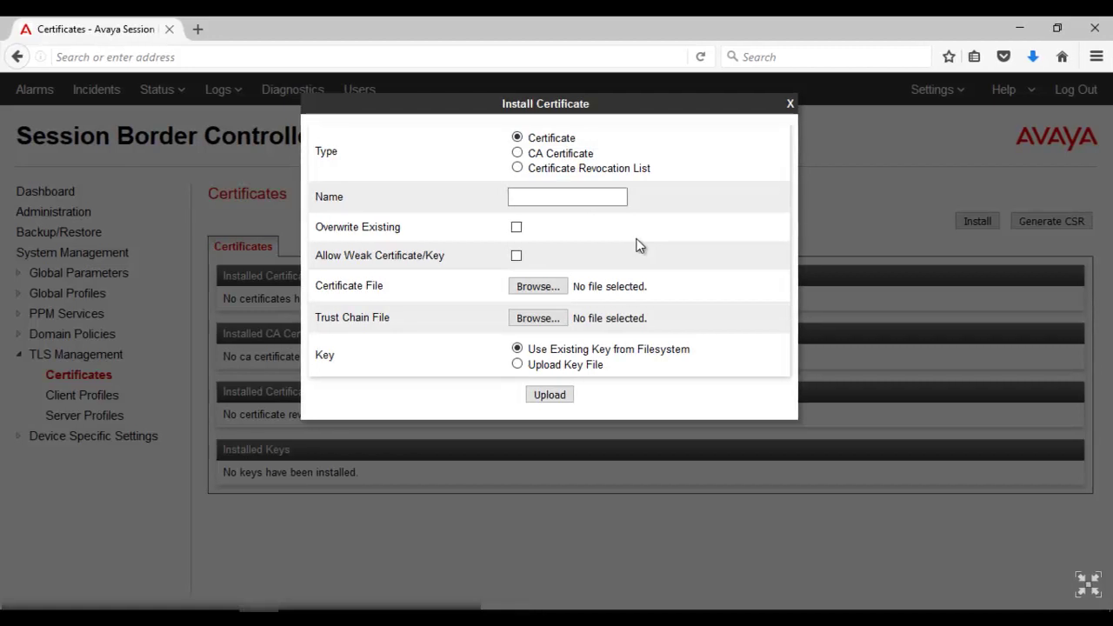
{"action": "left_click", "coordinate": [566, 154]}
{"action": "left_click", "coordinate": [549, 197]}
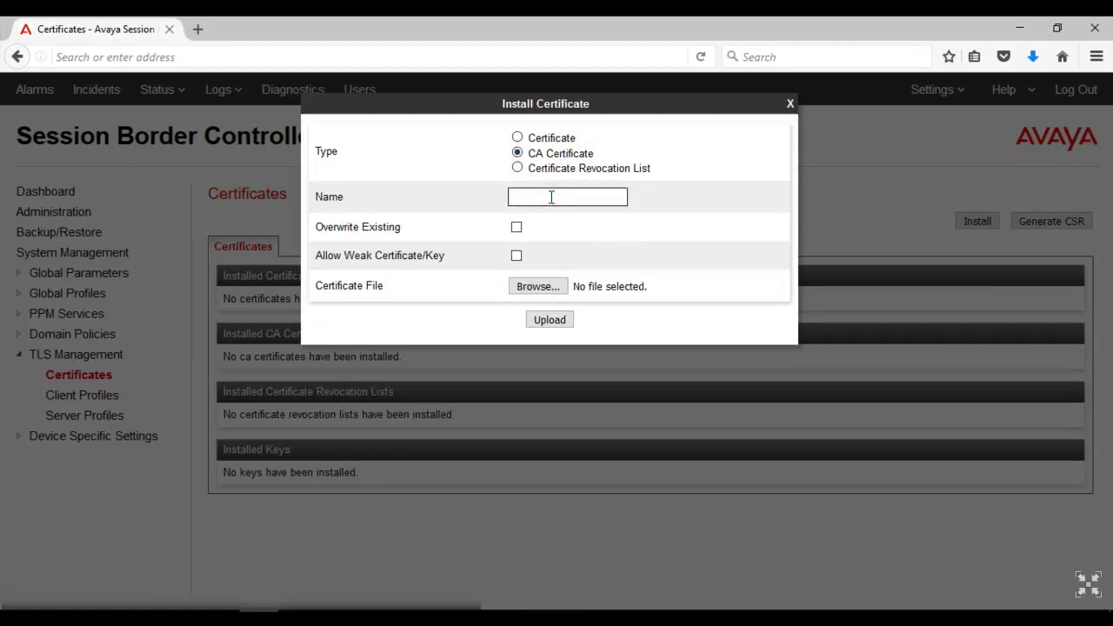
{"action": "type", "text": "CES"}
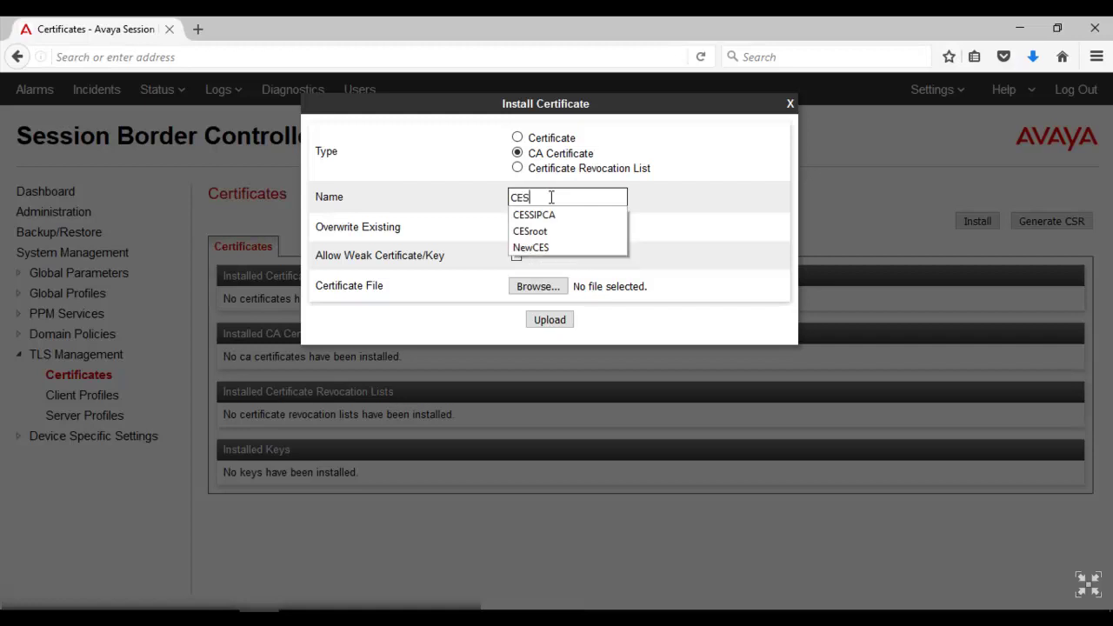
{"action": "type", "text": "root"}
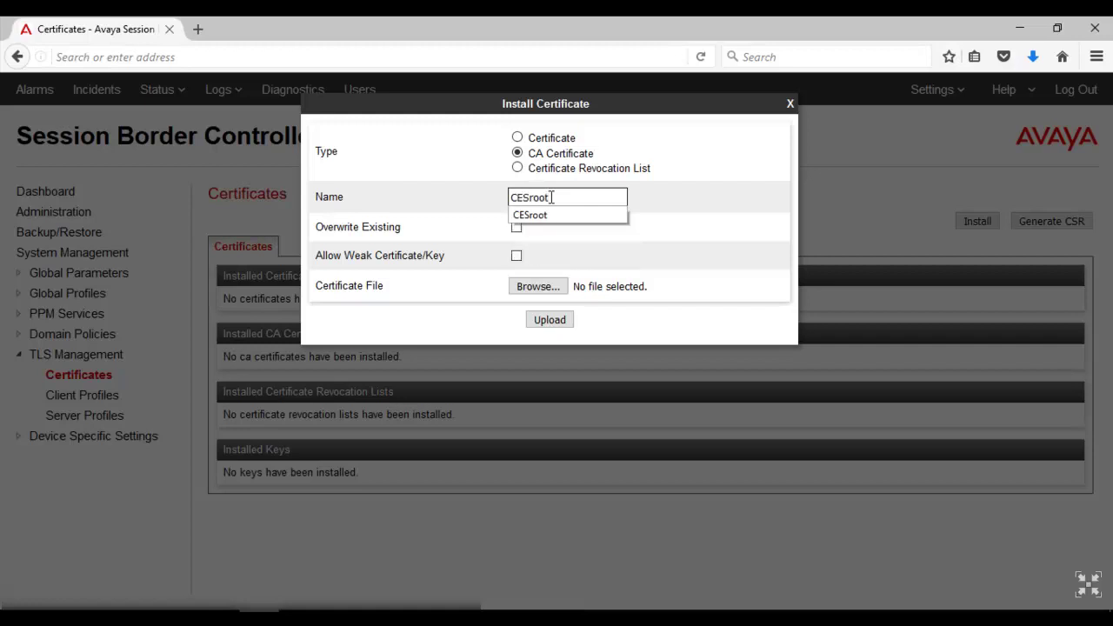
{"action": "left_click", "coordinate": [547, 214]}
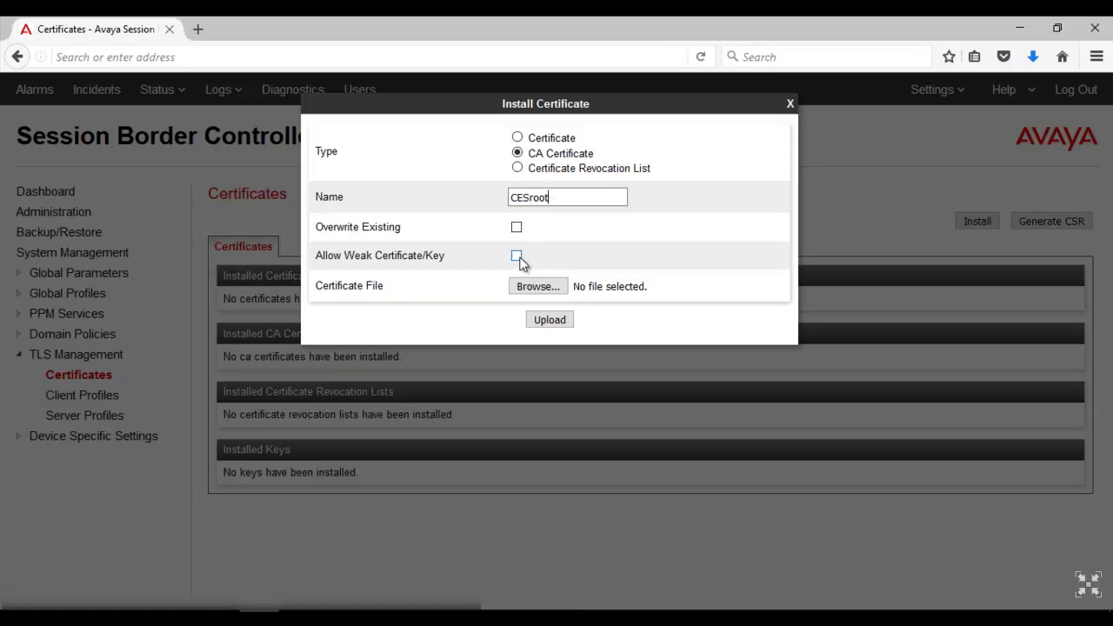
{"action": "left_click", "coordinate": [518, 258]}
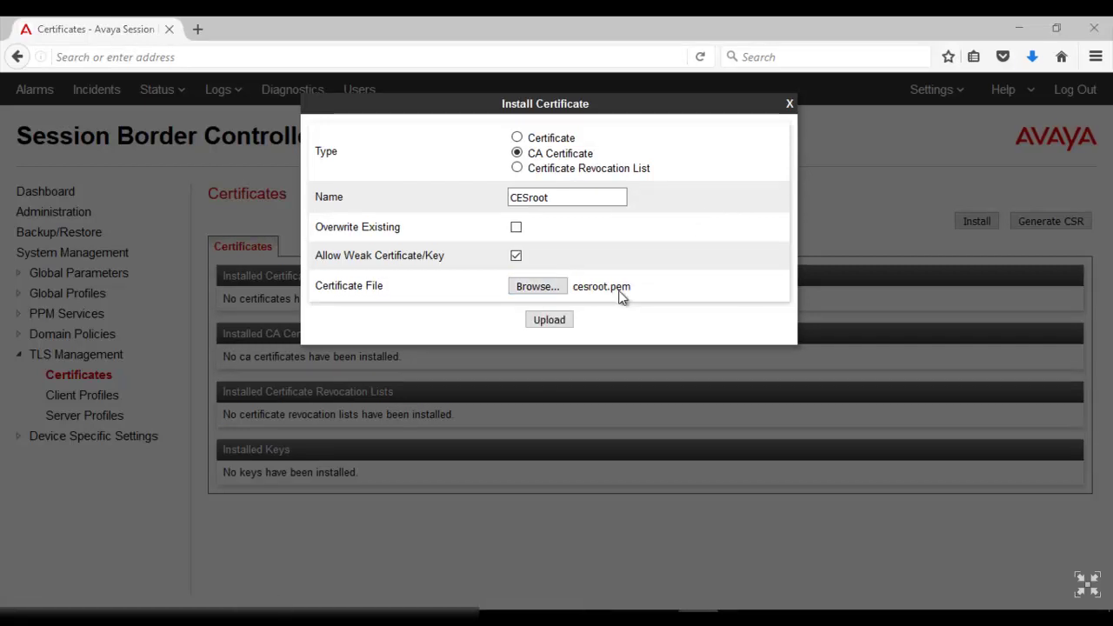
Step: Upload cesroot.pem as the certificate file and complete the CA certificate installation
{"action": "left_click", "coordinate": [570, 318]}
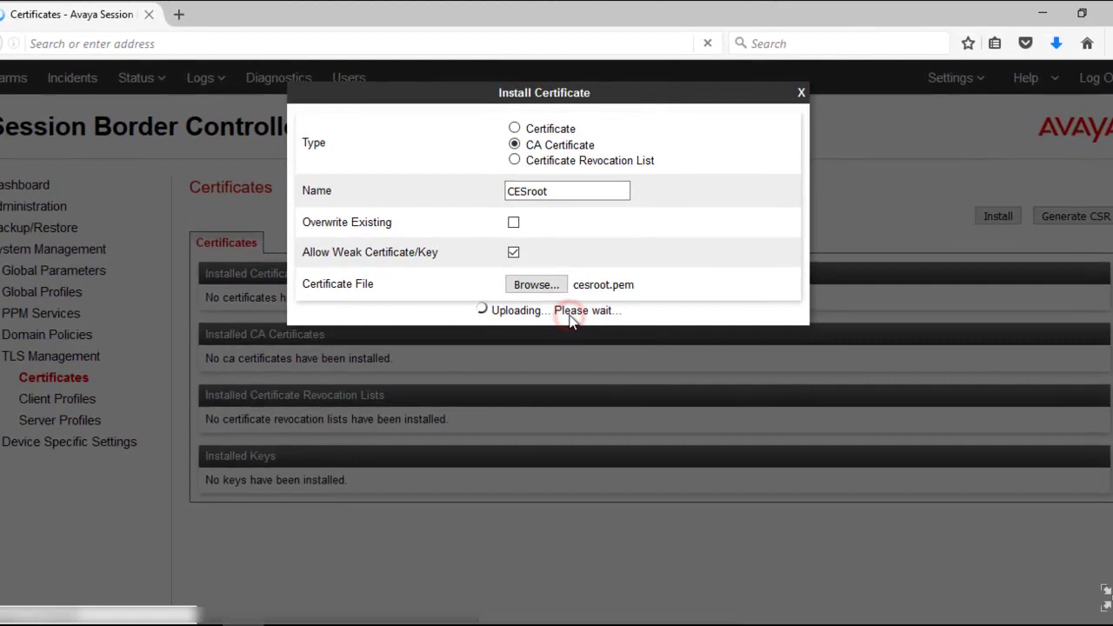
{"action": "left_click", "coordinate": [539, 152]}
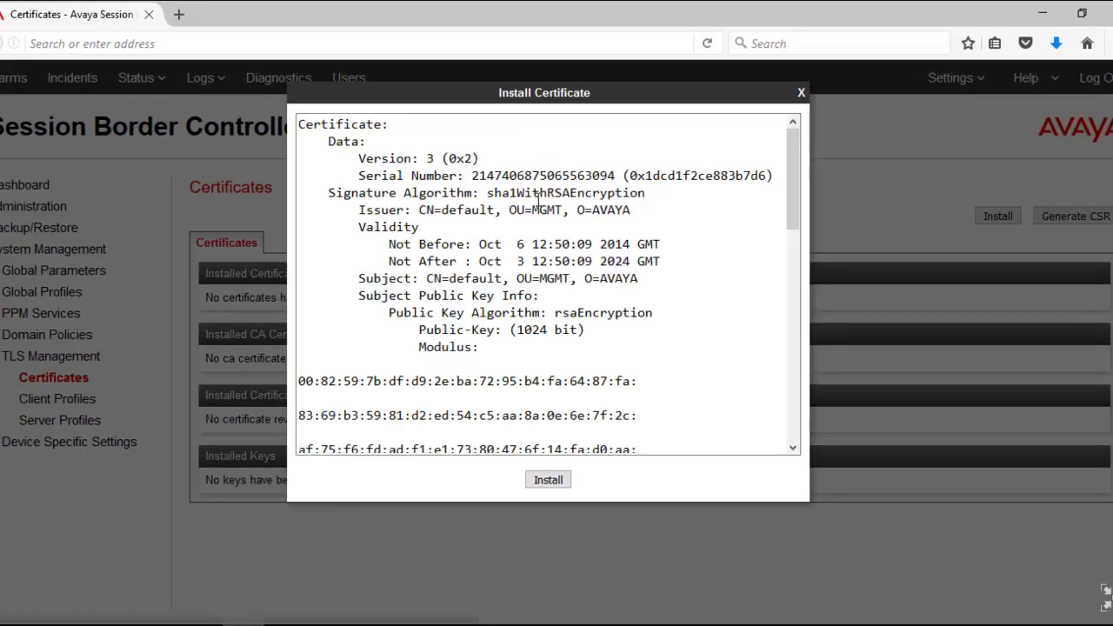
{"action": "left_click", "coordinate": [548, 480]}
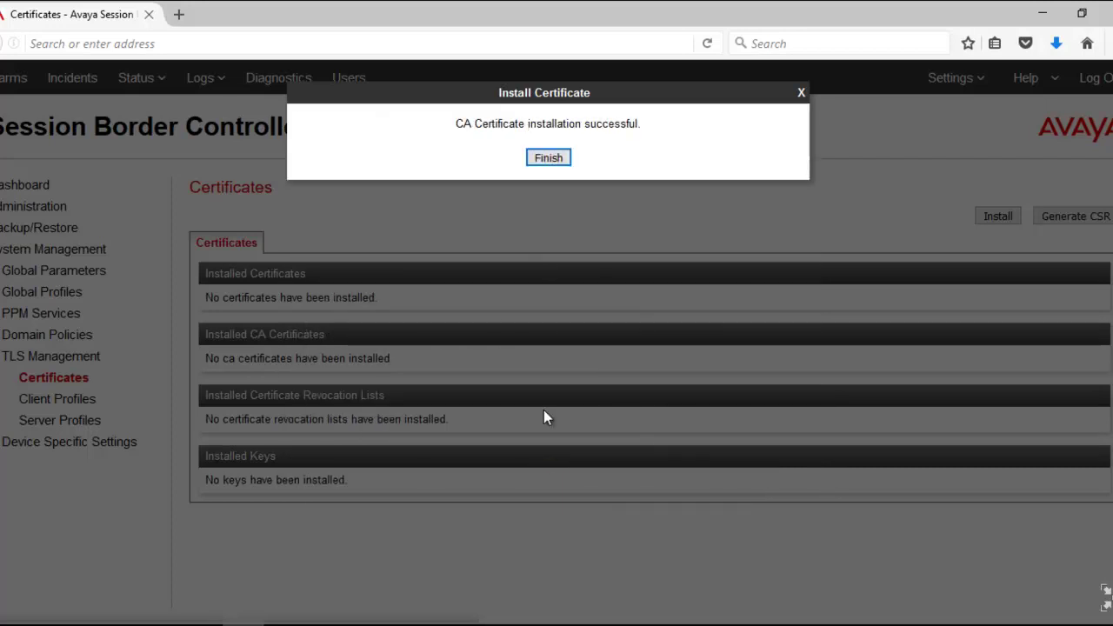
{"action": "left_click", "coordinate": [534, 162]}
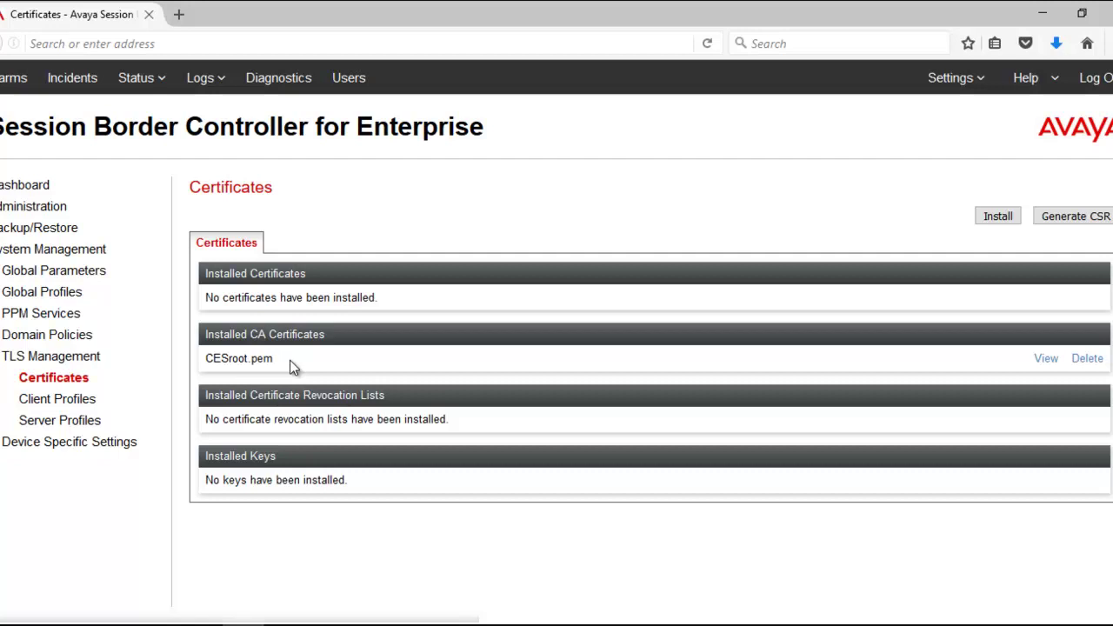
Step: Start a new TLS client profile named CESclientnew that uses the AvayaSBC.crt certificate
{"action": "left_click", "coordinate": [85, 400]}
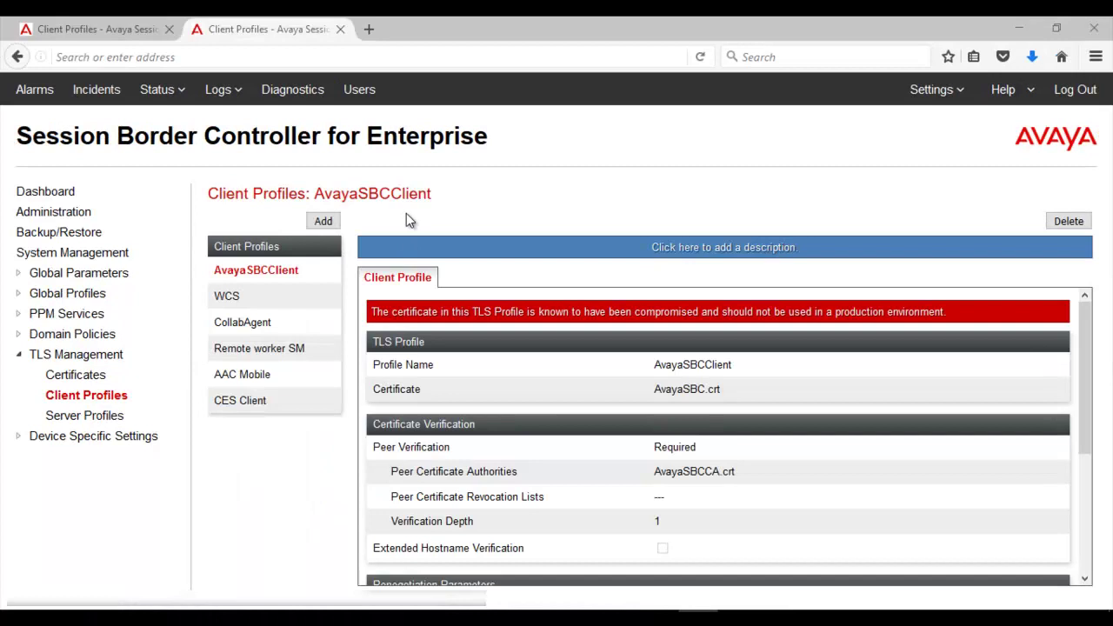
{"action": "left_click", "coordinate": [336, 222]}
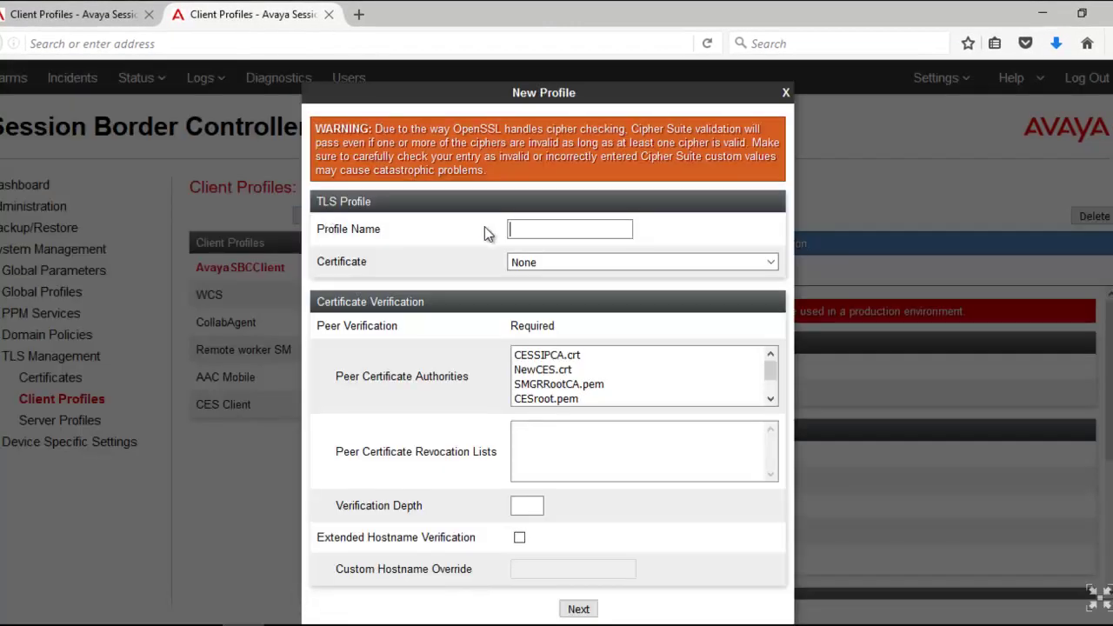
{"action": "type", "text": "CESclientnew"}
{"action": "left_click", "coordinate": [571, 263]}
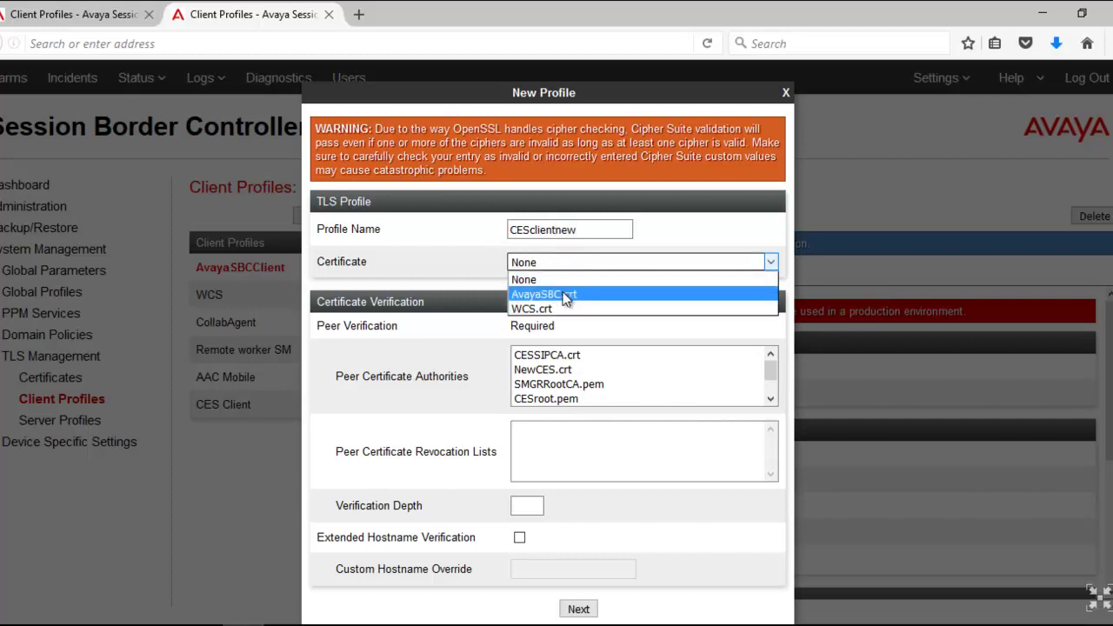
{"action": "left_click", "coordinate": [566, 296]}
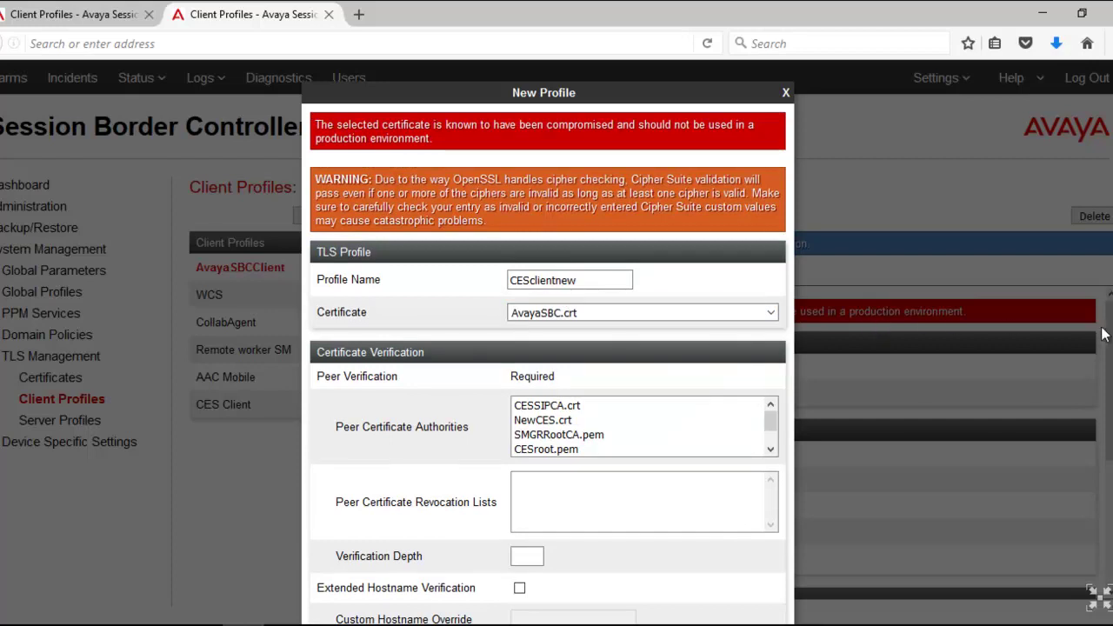
Step: Set CESroot.pem as peer certificate authority with verification depth 1, and finish the client profile with default renegotiation and handshake options
{"action": "scroll", "coordinate": [659, 415], "scroll_direction": "down", "scroll_amount": 1}
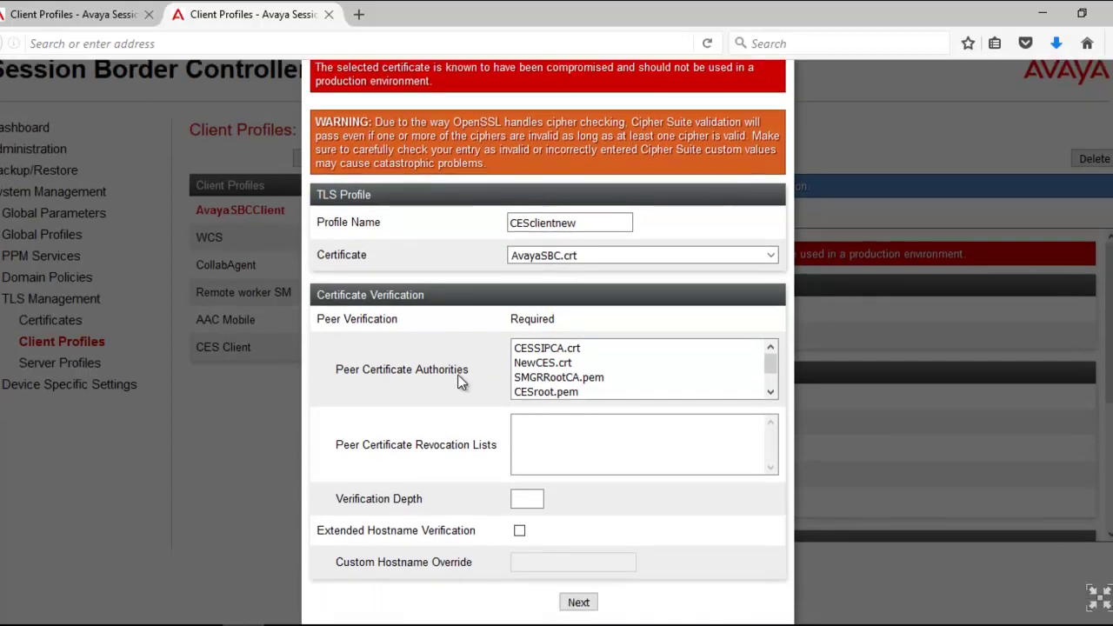
{"action": "left_click", "coordinate": [604, 392]}
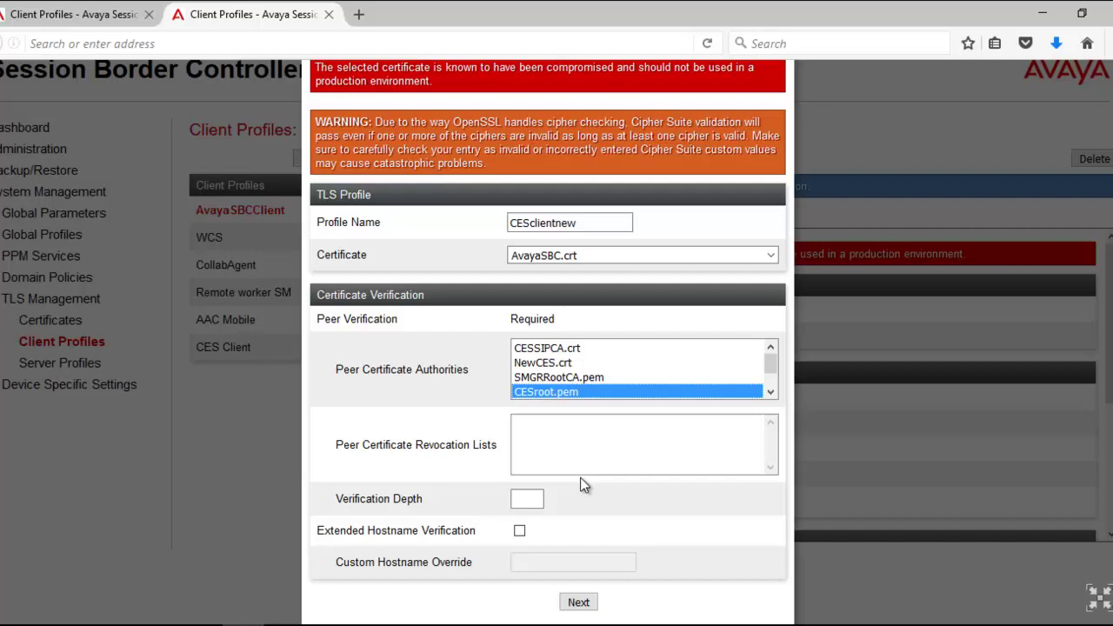
{"action": "left_click", "coordinate": [531, 497]}
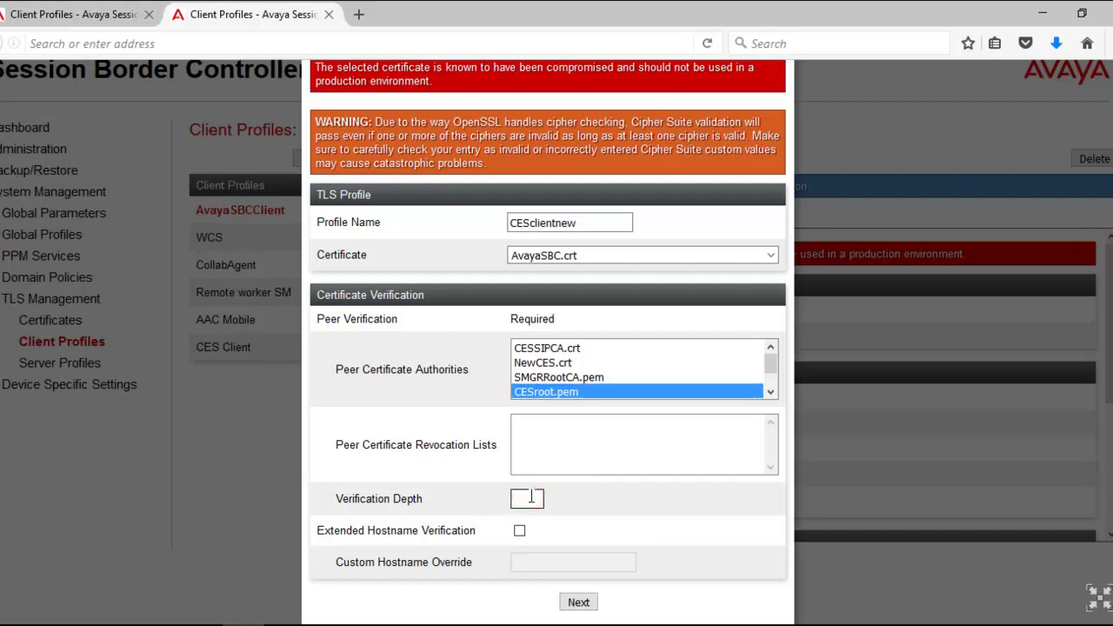
{"action": "type", "text": "1"}
{"action": "left_click", "coordinate": [578, 602]}
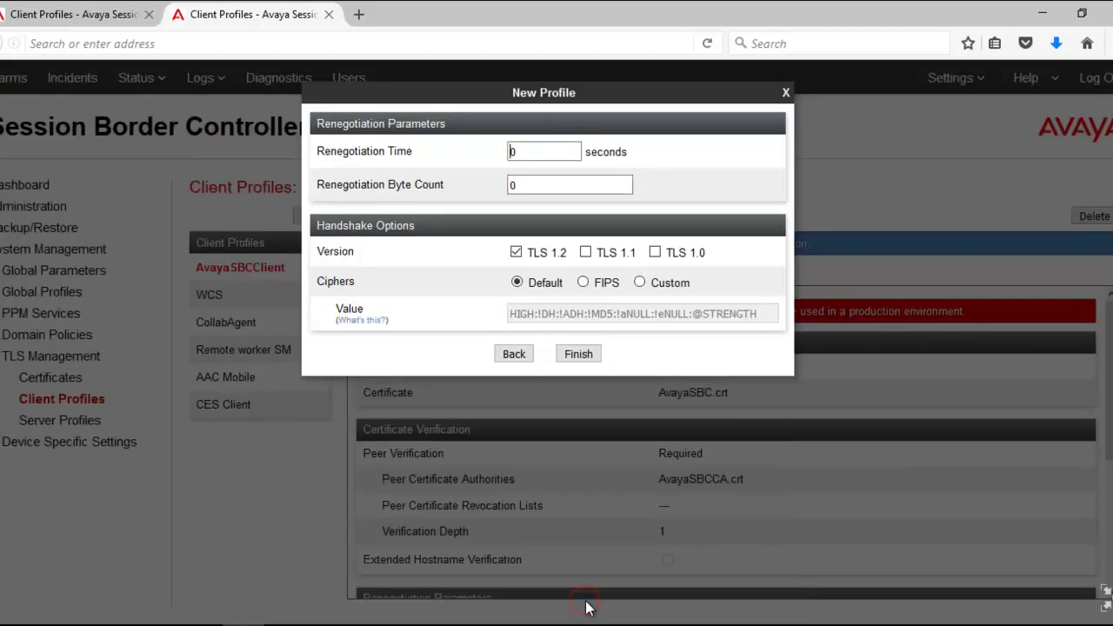
{"action": "left_click", "coordinate": [577, 356]}
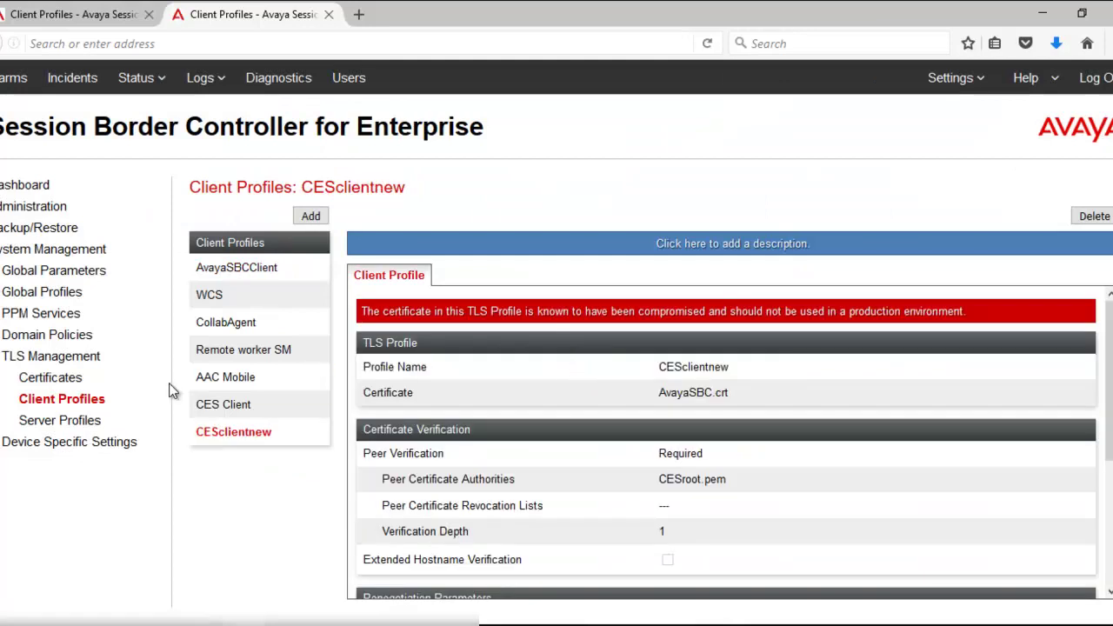
Step: Create a TLS server profile named CESservernew with the AvayaSBC.crt certificate, no peer verification, and default renegotiation and handshake options
{"action": "left_click", "coordinate": [65, 423]}
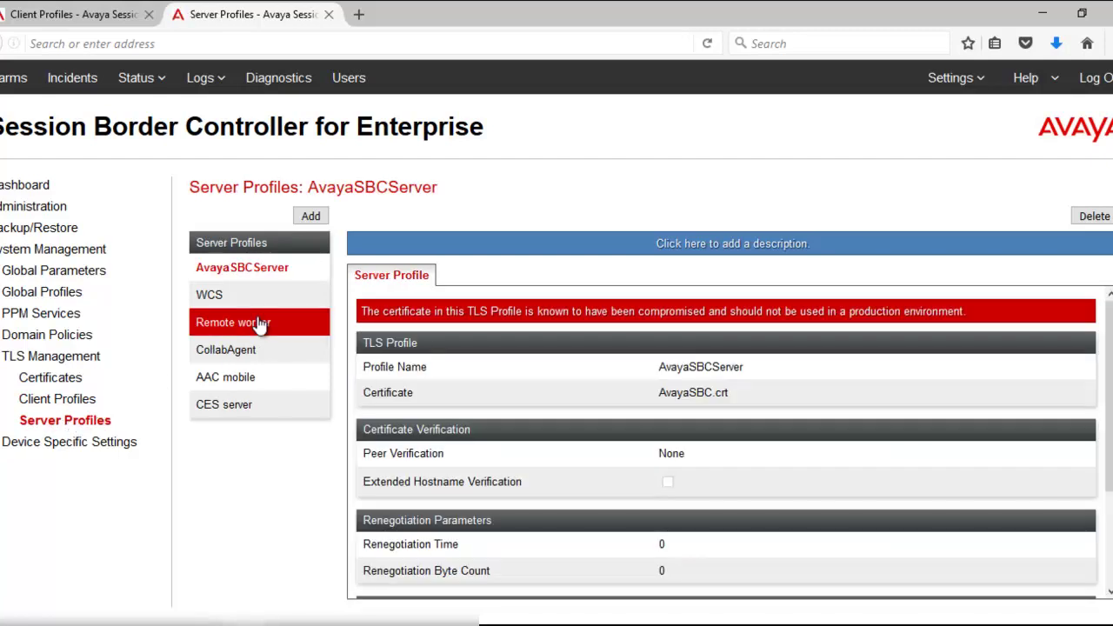
{"action": "left_click", "coordinate": [311, 218]}
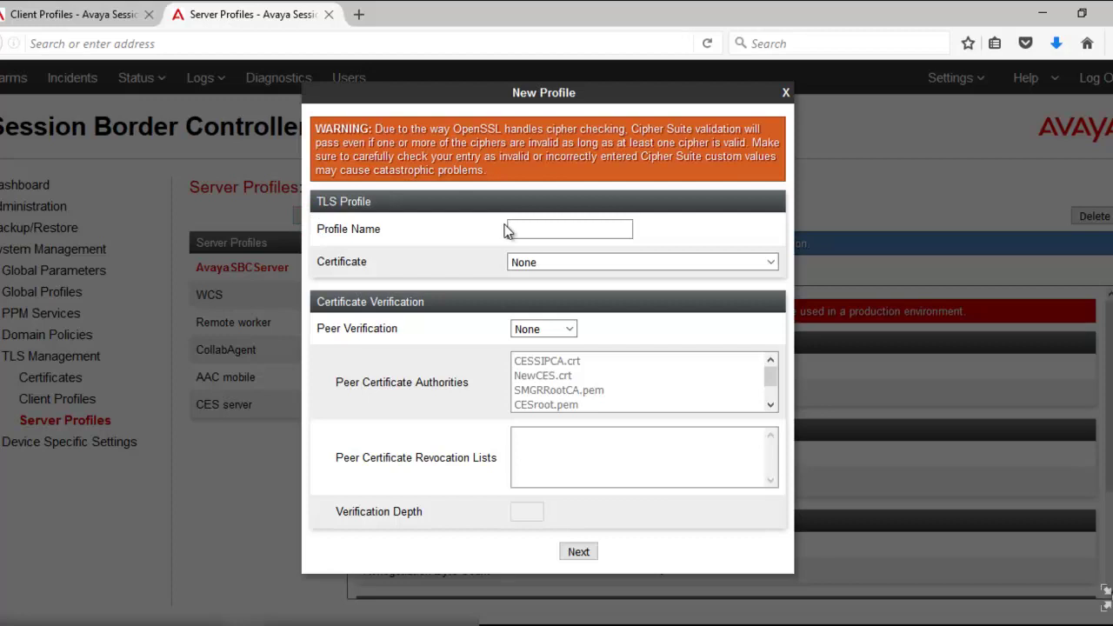
{"action": "type", "text": "CESservernew"}
{"action": "left_click", "coordinate": [564, 262]}
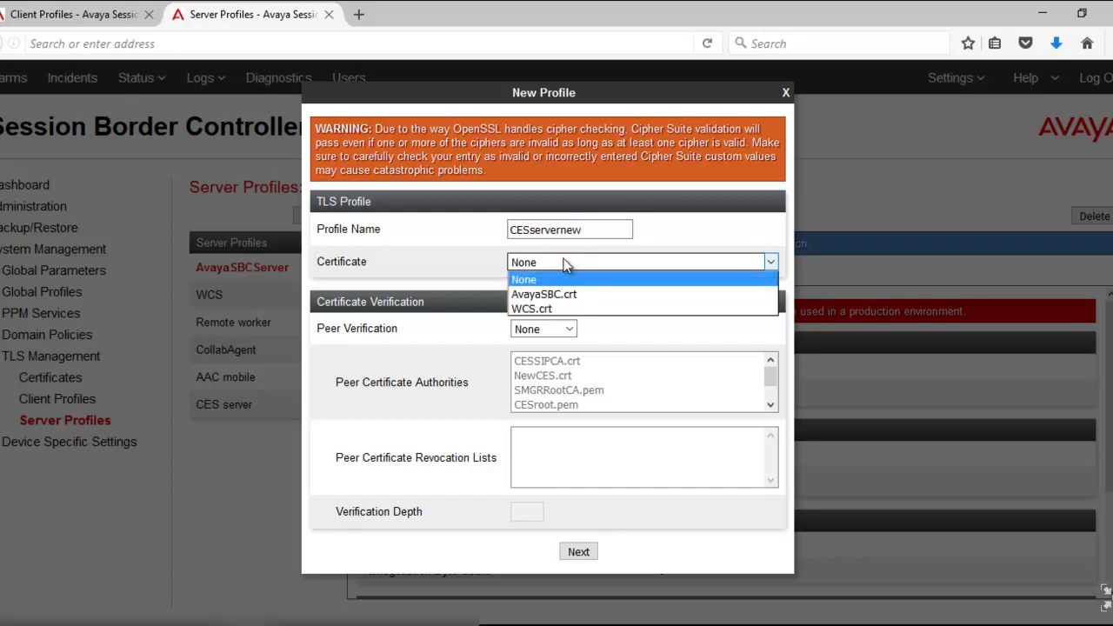
{"action": "left_click", "coordinate": [565, 294]}
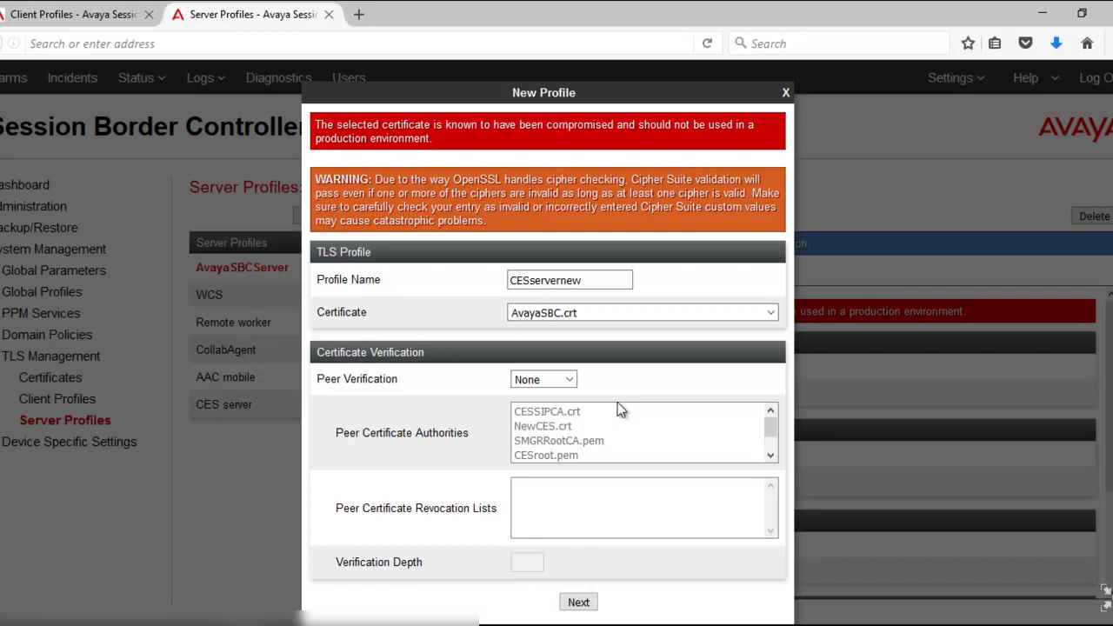
{"action": "left_click", "coordinate": [584, 601]}
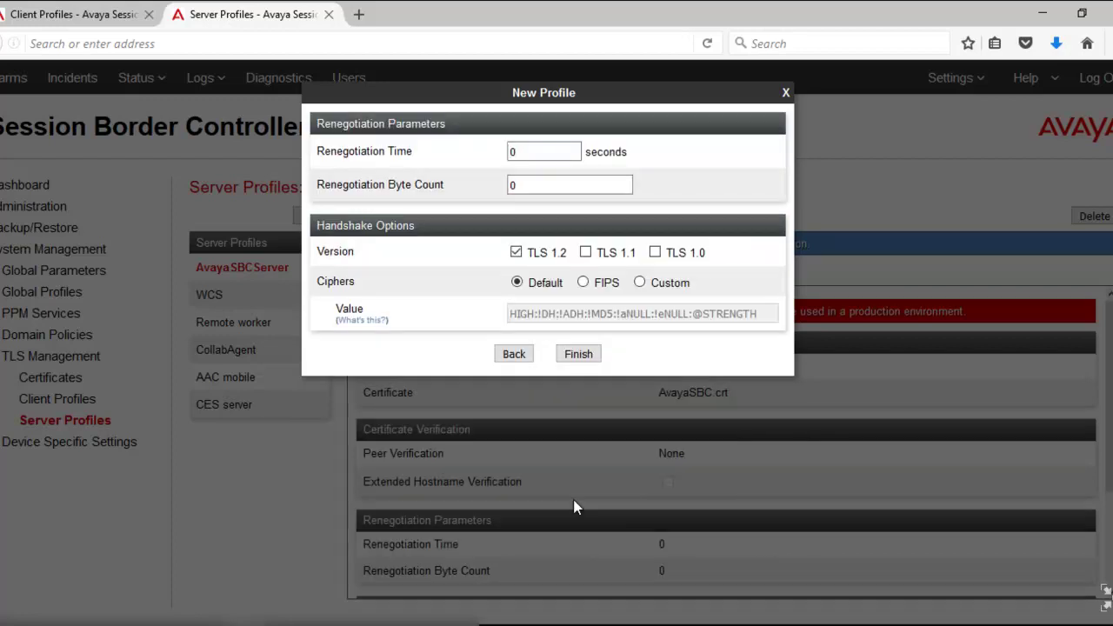
{"action": "left_click", "coordinate": [564, 363]}
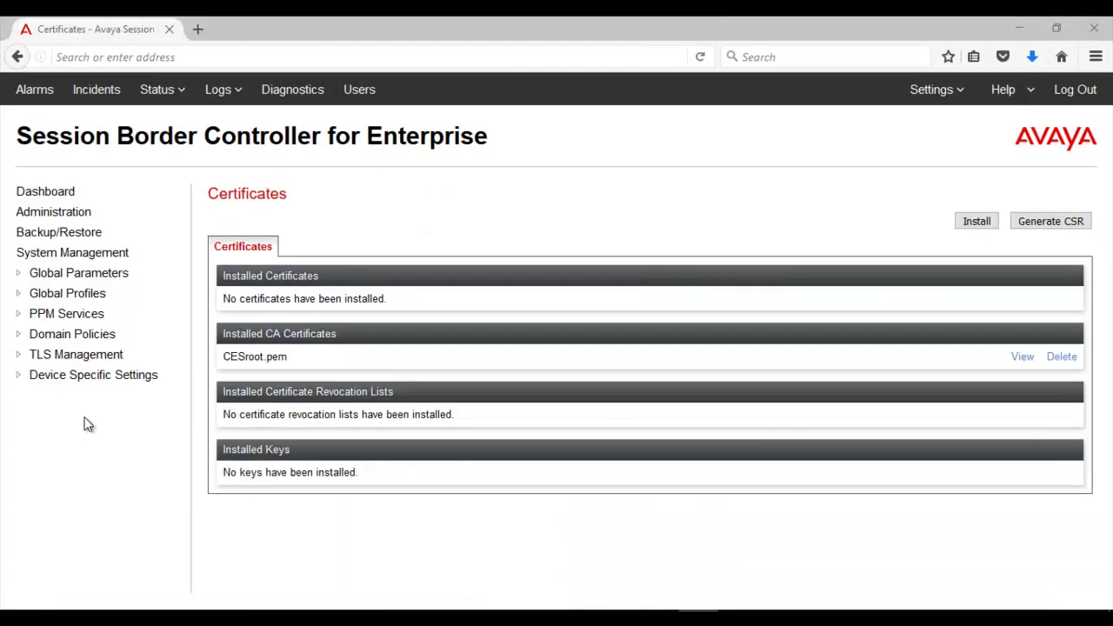
Step: Start a new application relay under the DMZ relay services, named CES with service type CES
{"action": "left_click", "coordinate": [82, 379]}
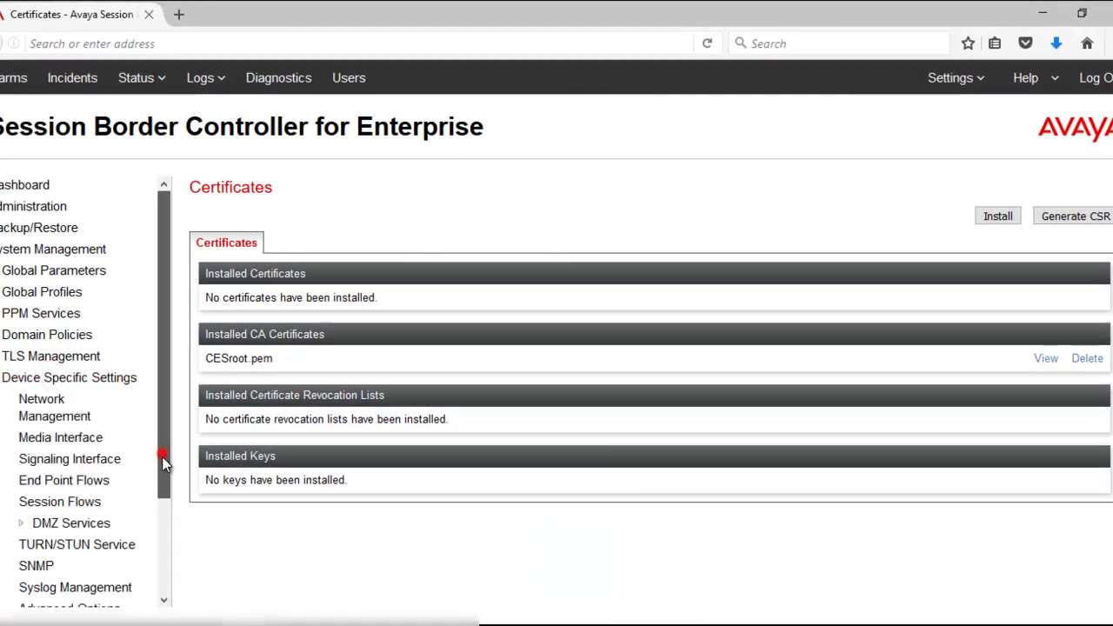
{"action": "left_click_drag", "start_coordinate": [162, 457], "coordinate": [160, 541]}
{"action": "left_click", "coordinate": [97, 423]}
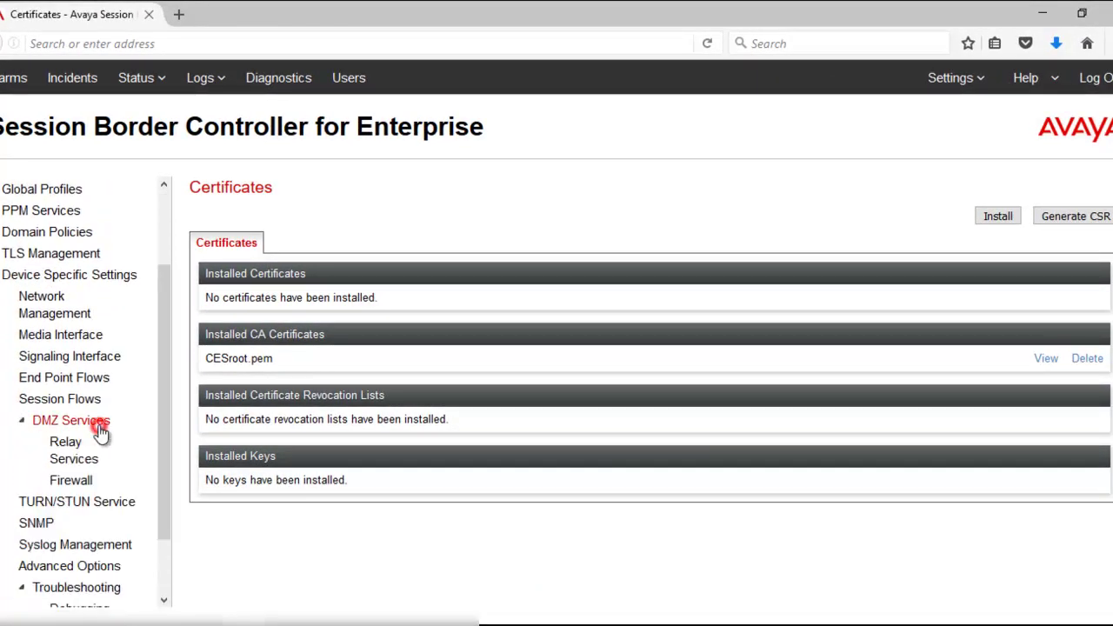
{"action": "left_click", "coordinate": [75, 458]}
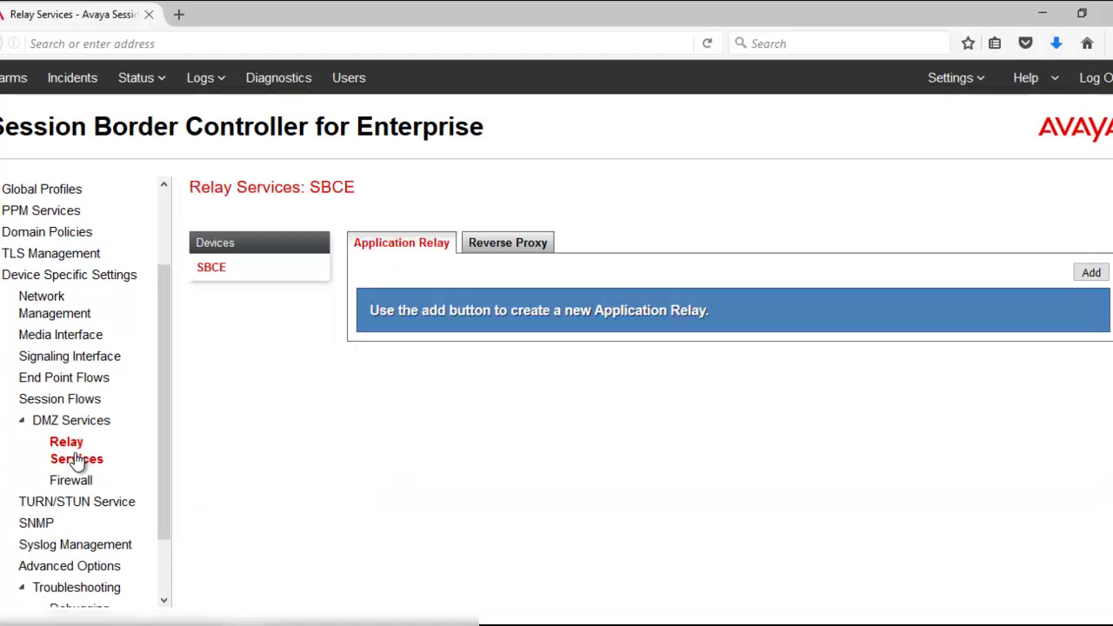
{"action": "left_click", "coordinate": [1085, 275]}
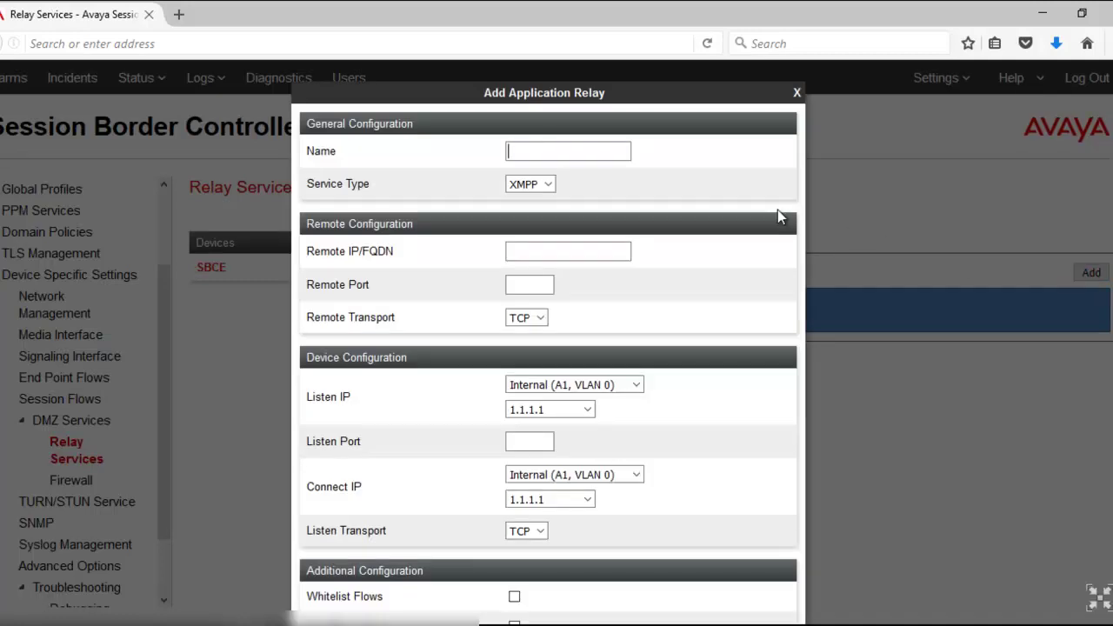
{"action": "type", "text": "CES"}
{"action": "left_click", "coordinate": [547, 184]}
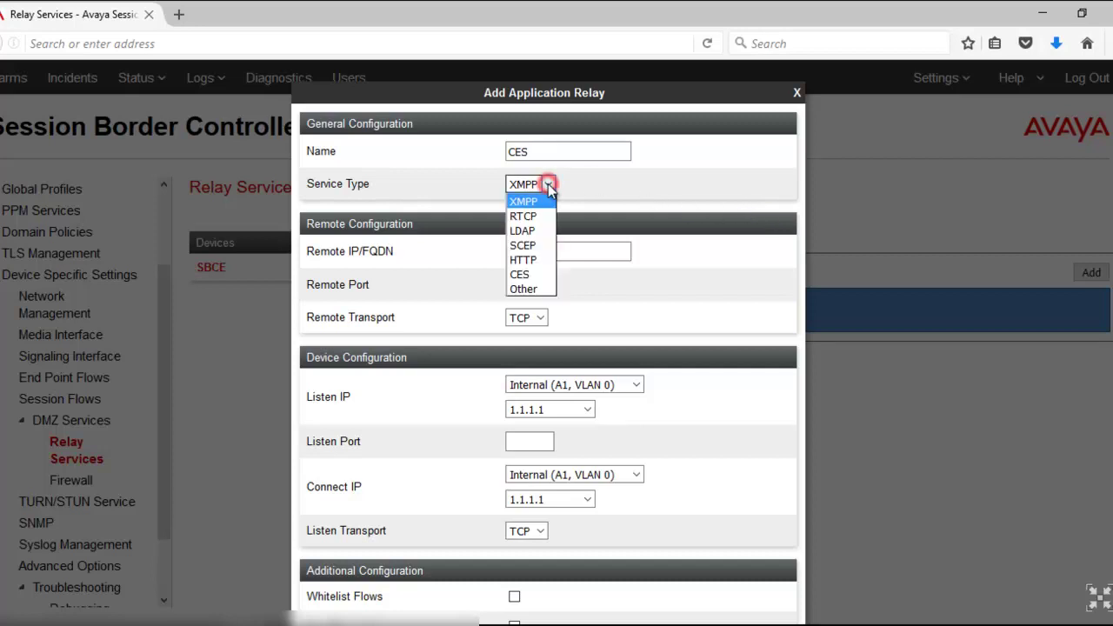
{"action": "left_click", "coordinate": [539, 275]}
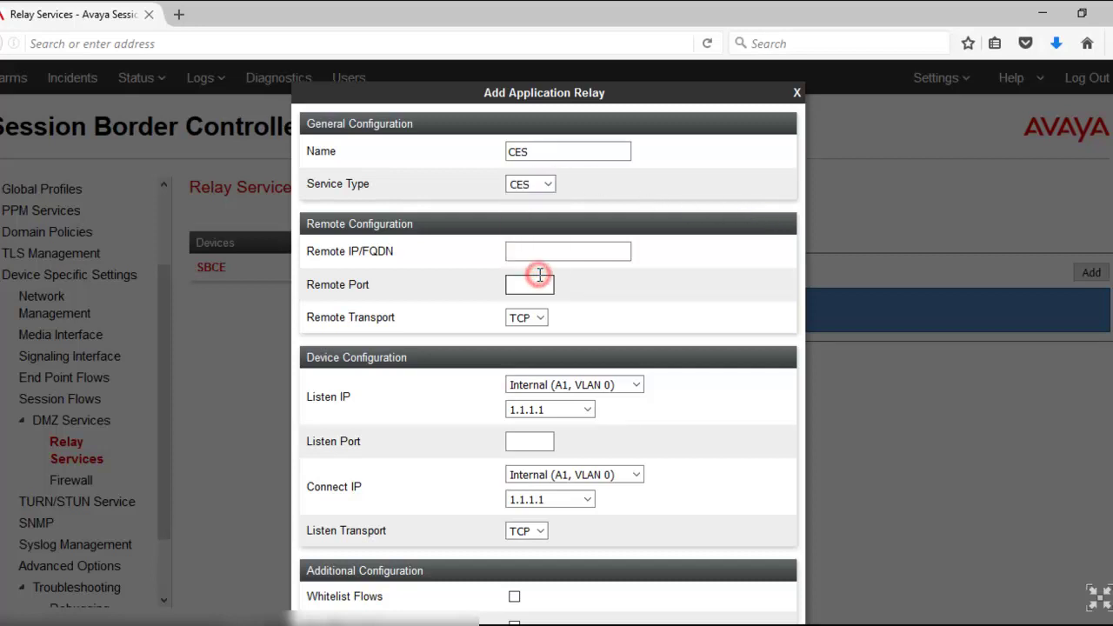
Step: Set the relay's remote address to "CES ip address", its remote port to 8888 and its remote transport to TLS
{"action": "left_click", "coordinate": [535, 253]}
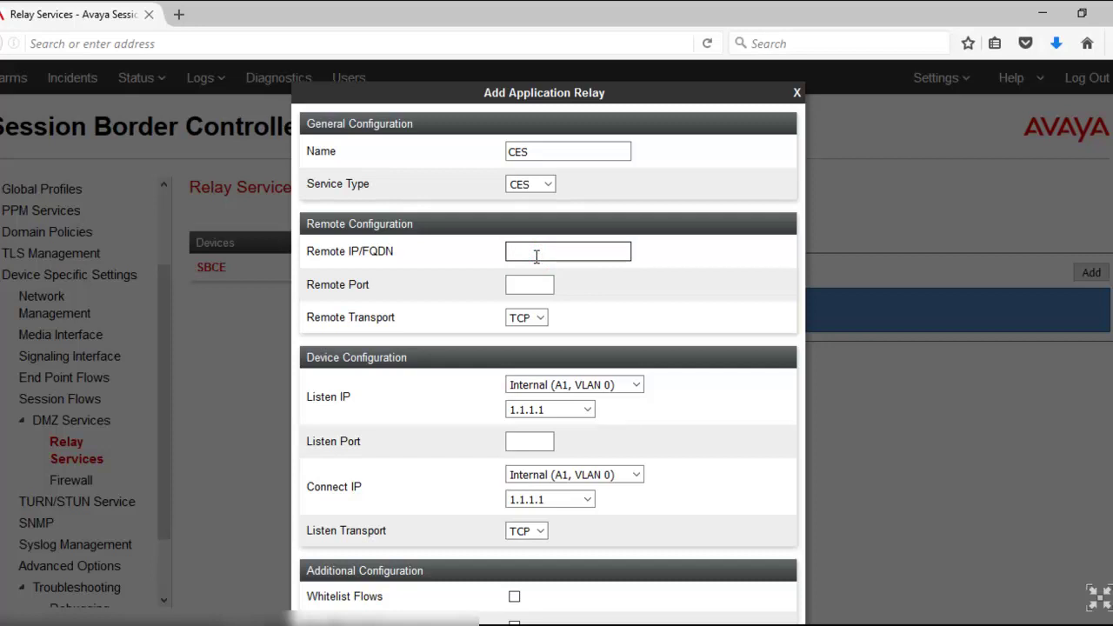
{"action": "type", "text": "CES ip address"}
{"action": "left_click", "coordinate": [531, 280]}
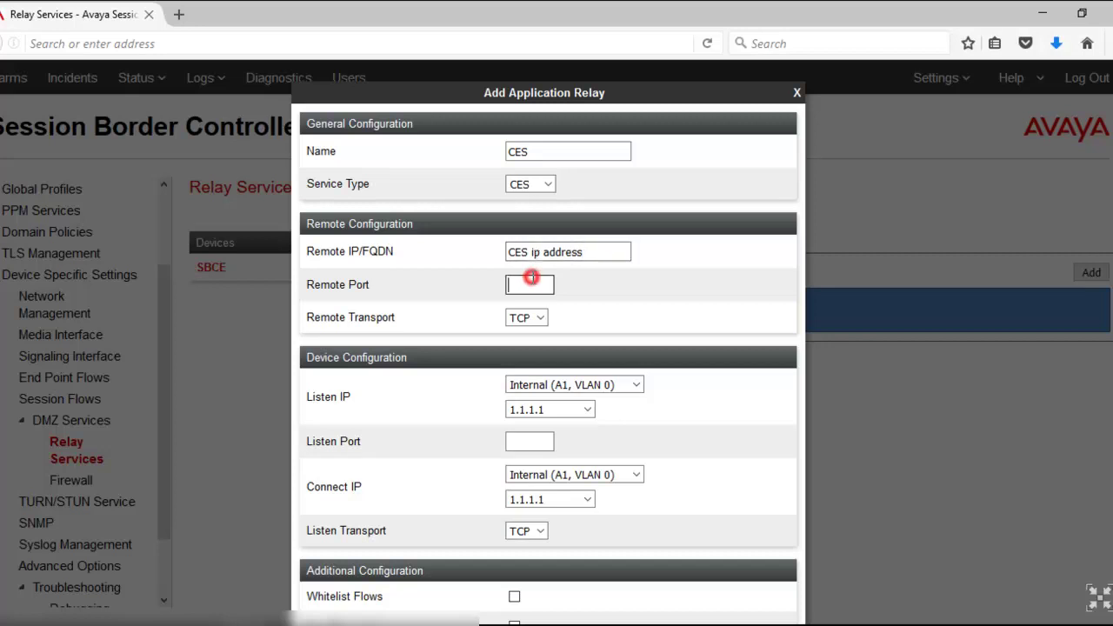
{"action": "type", "text": "8888"}
{"action": "left_click", "coordinate": [538, 318]}
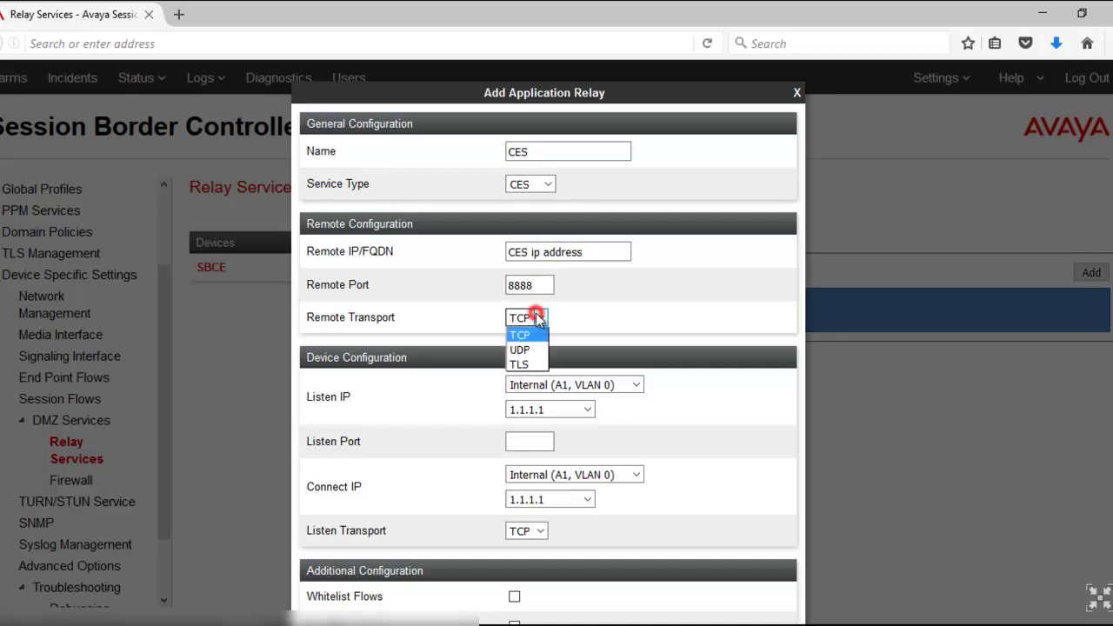
{"action": "left_click", "coordinate": [532, 365]}
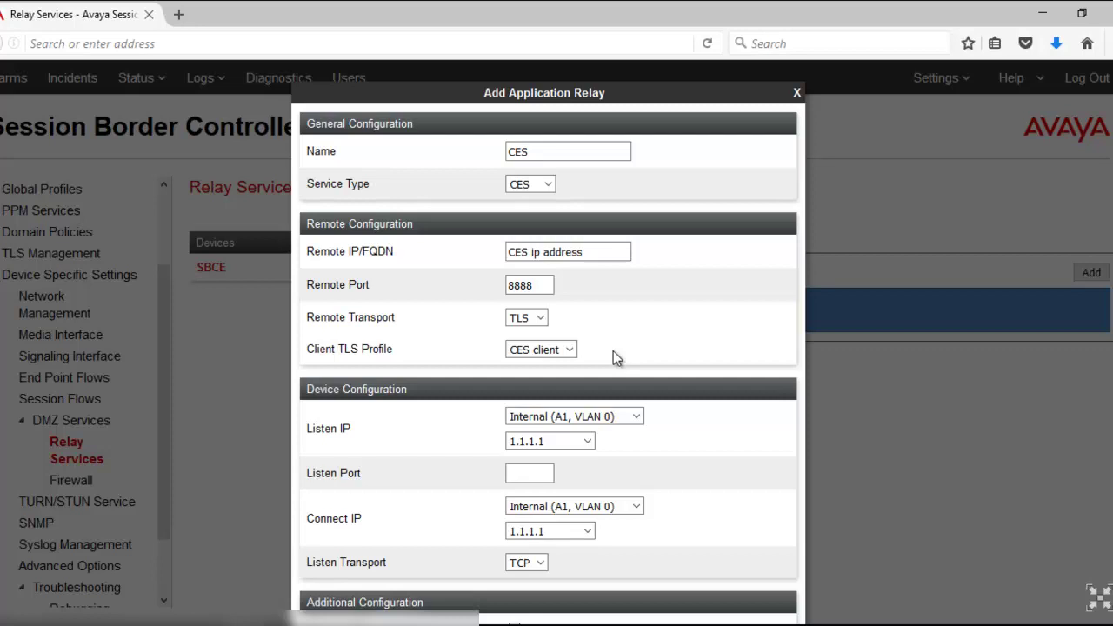
Step: Set the relay to listen on the External (B1, VLAN 0) network at port 7777 with TLS as listen transport
{"action": "left_click", "coordinate": [626, 418]}
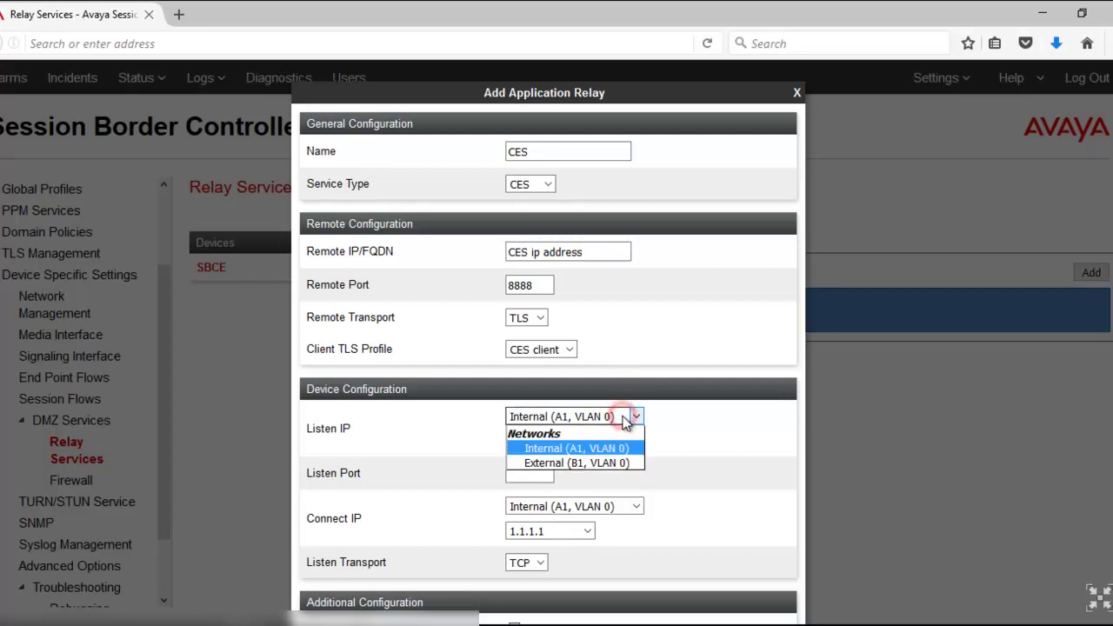
{"action": "left_click", "coordinate": [604, 463]}
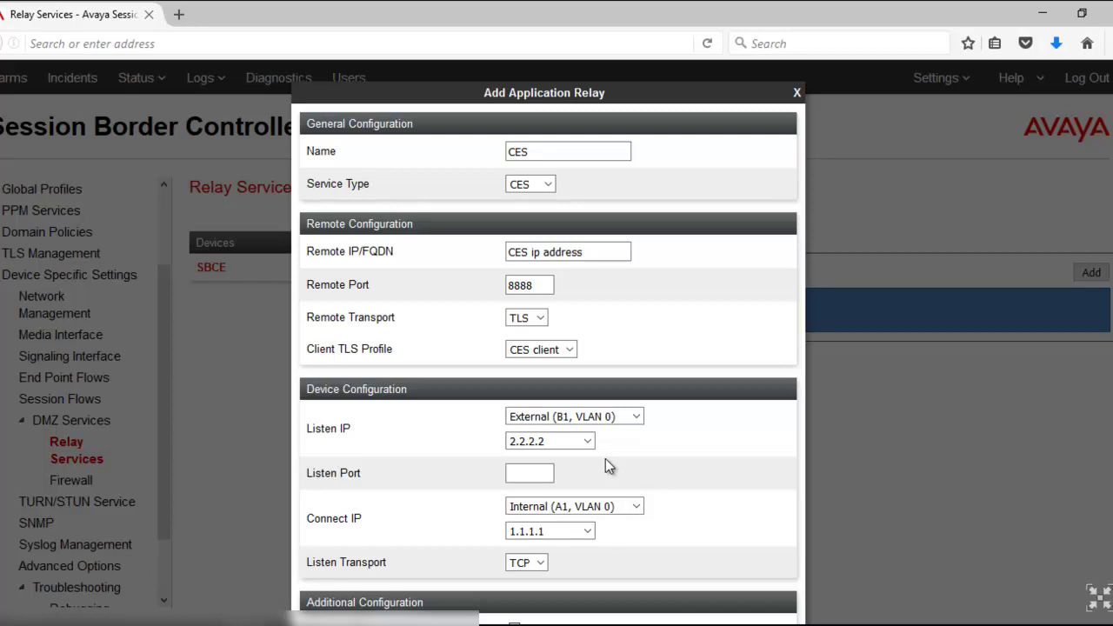
{"action": "left_click", "coordinate": [548, 472]}
{"action": "type", "text": "7777"}
{"action": "left_click", "coordinate": [541, 563]}
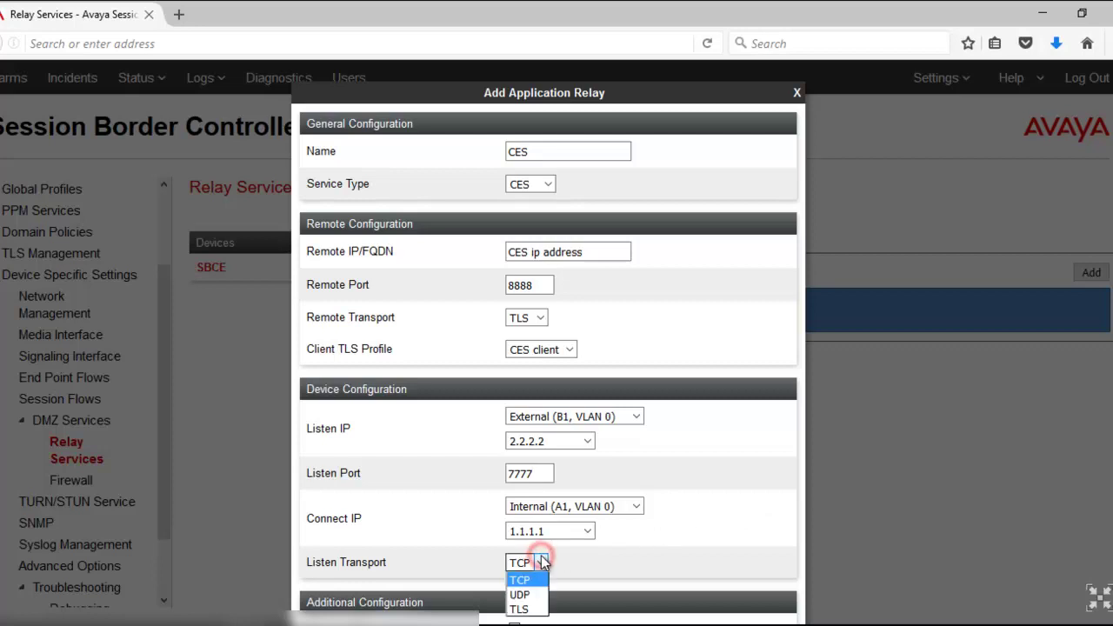
{"action": "left_click", "coordinate": [537, 608]}
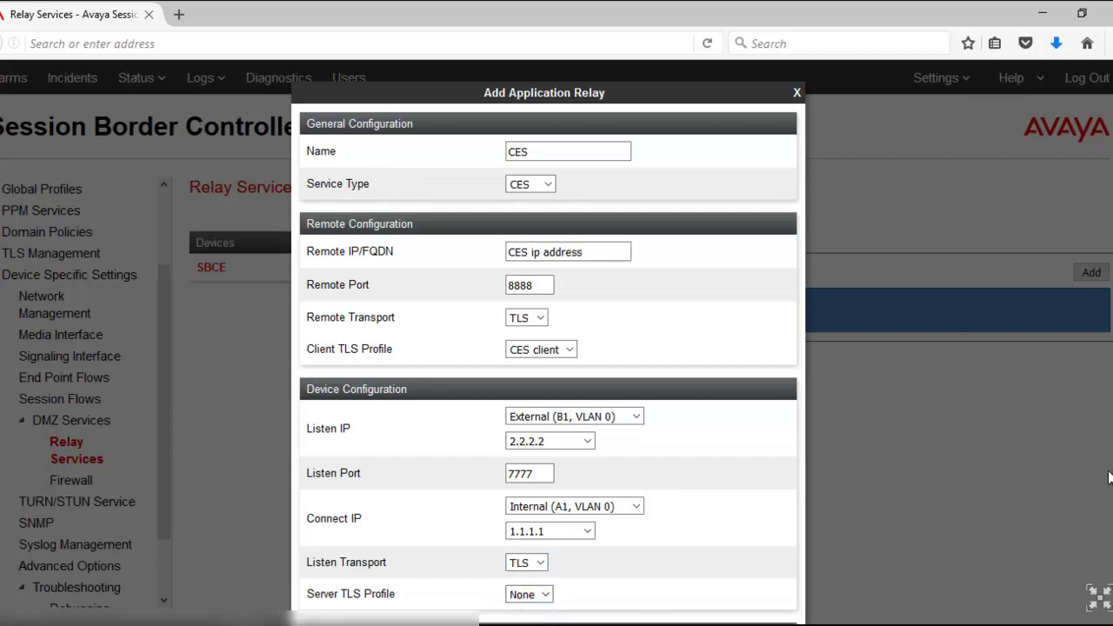
{"action": "scroll", "coordinate": [1109, 477], "scroll_direction": "down", "scroll_amount": 2}
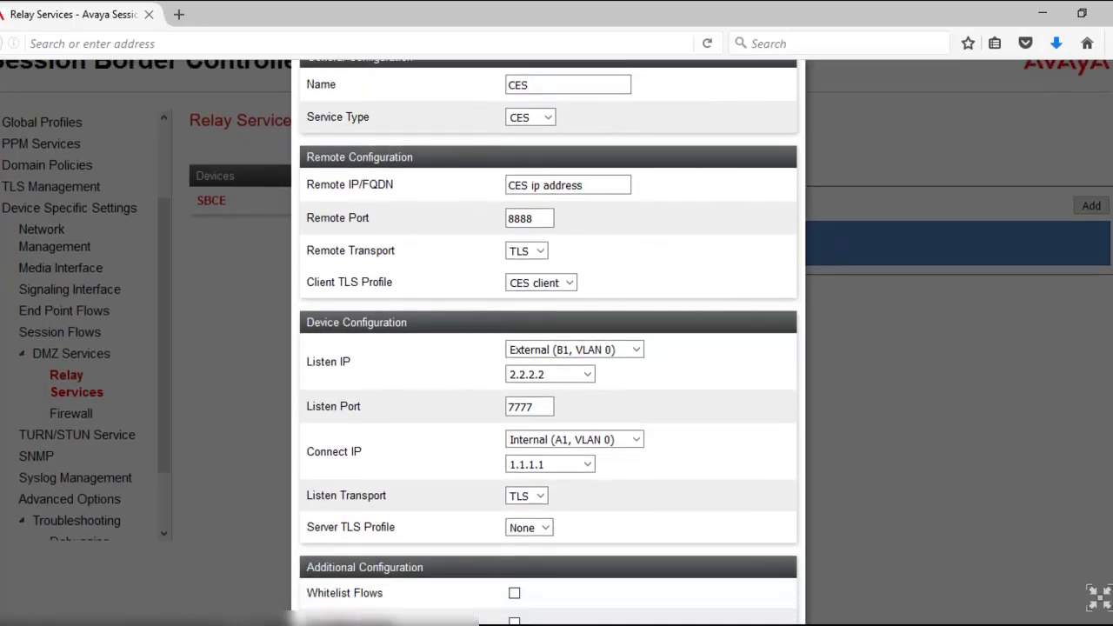
{"action": "scroll", "coordinate": [556, 342], "scroll_direction": "down", "scroll_amount": 3}
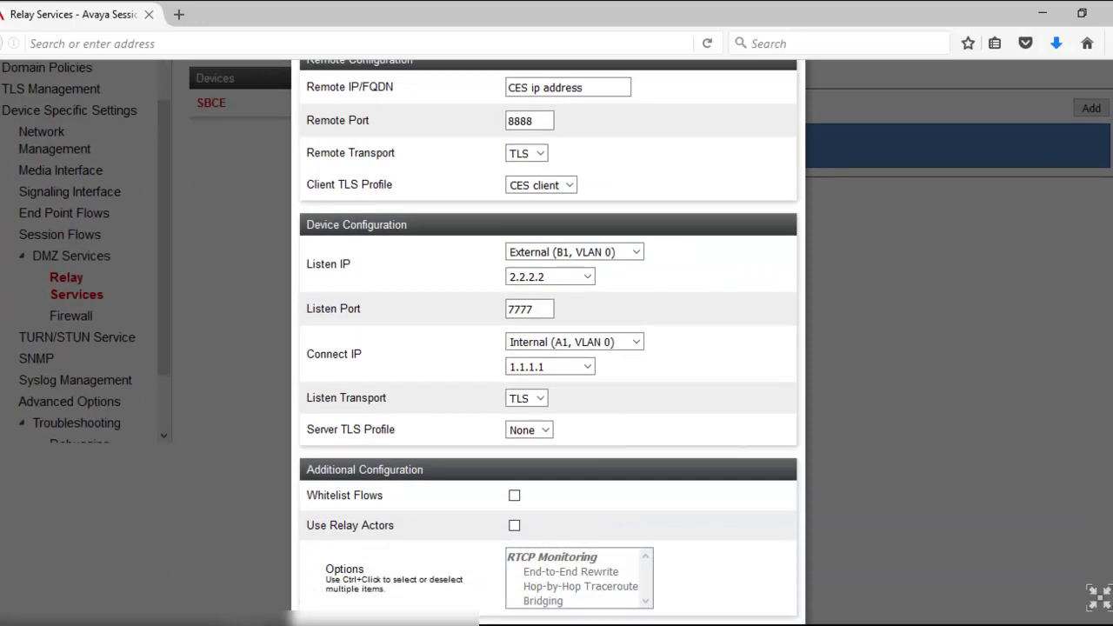
{"action": "scroll", "coordinate": [556, 343], "scroll_direction": "down", "scroll_amount": 1}
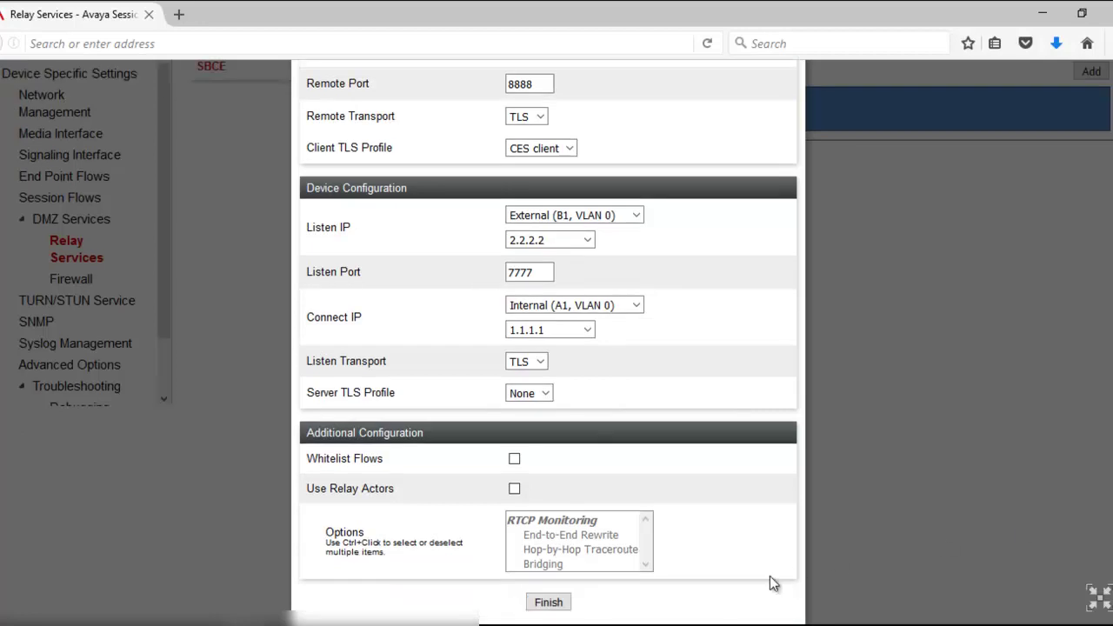